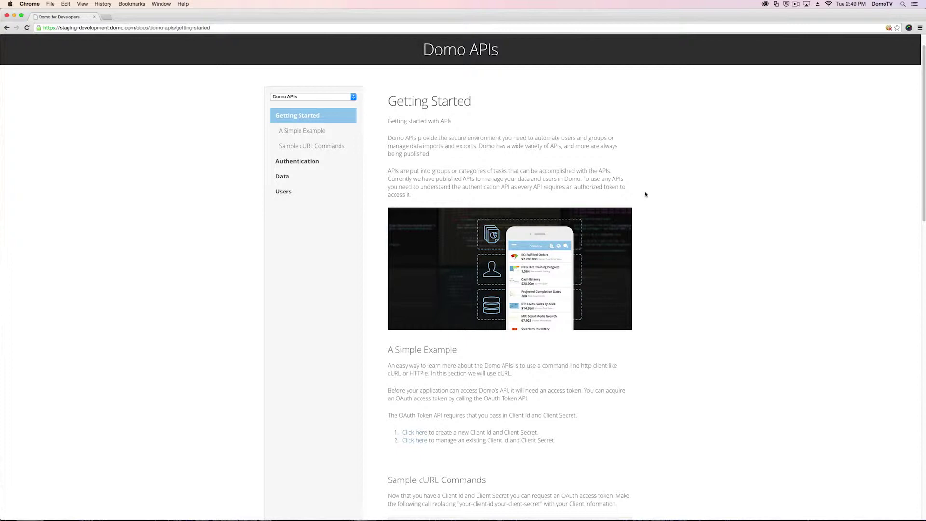
scroll(636, 144, "up", 2)
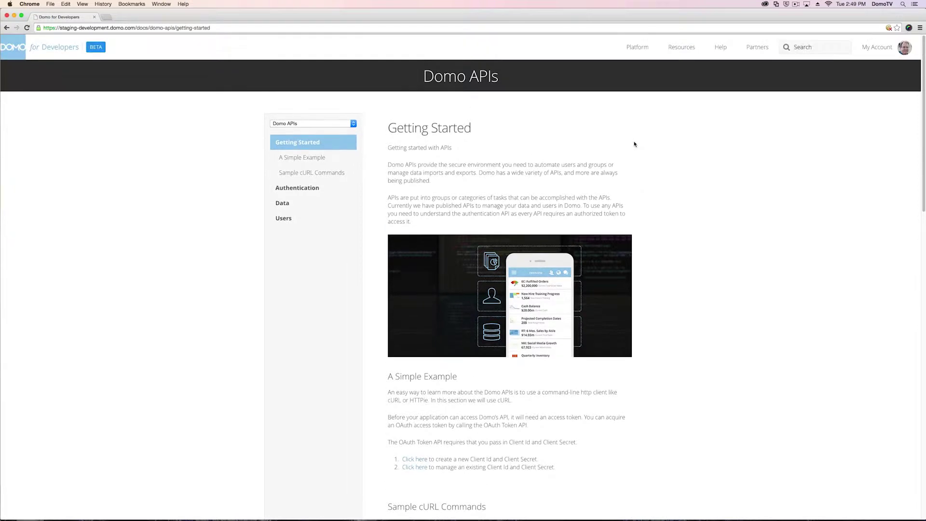
mouse_move(675, 62)
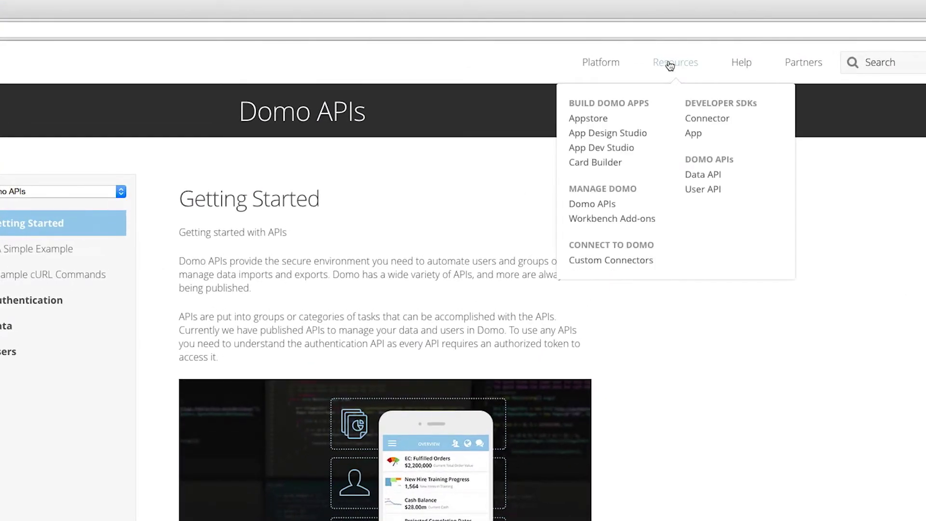
left_click(697, 176)
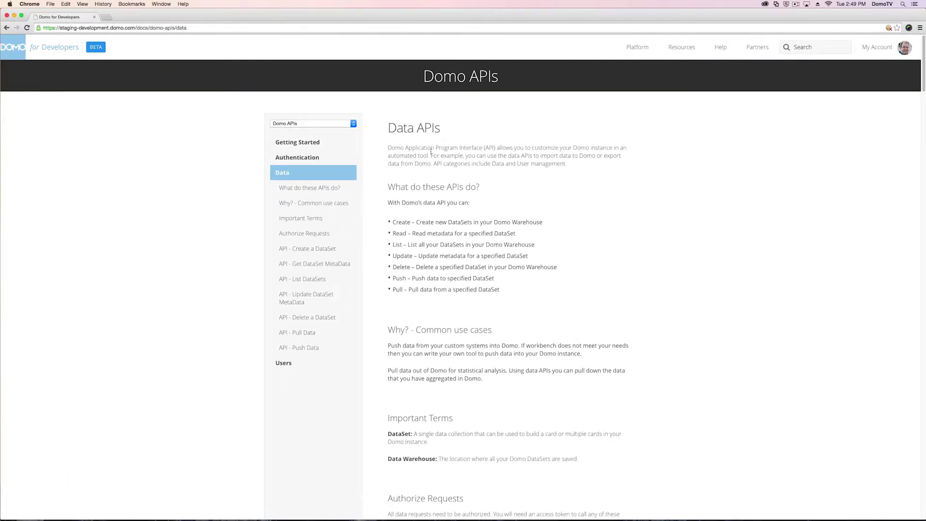
left_click(298, 142)
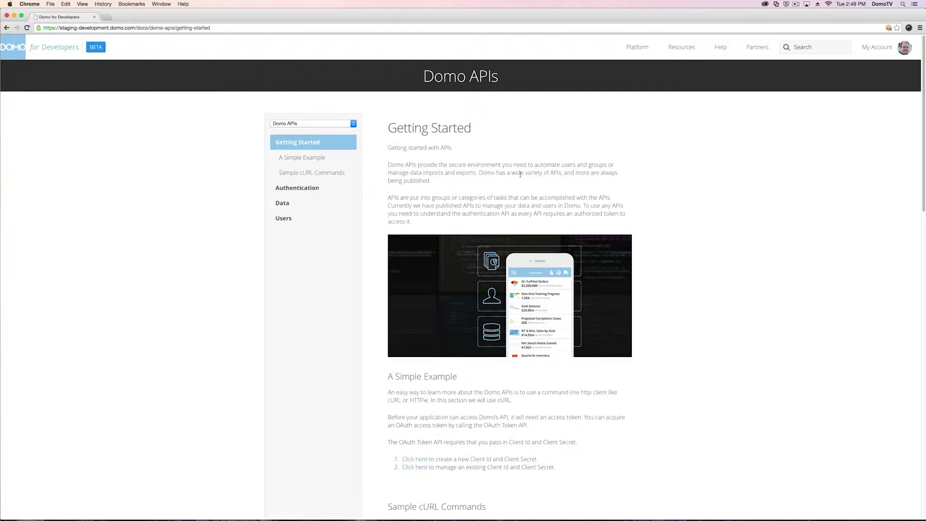
scroll(521, 176, "down", 1)
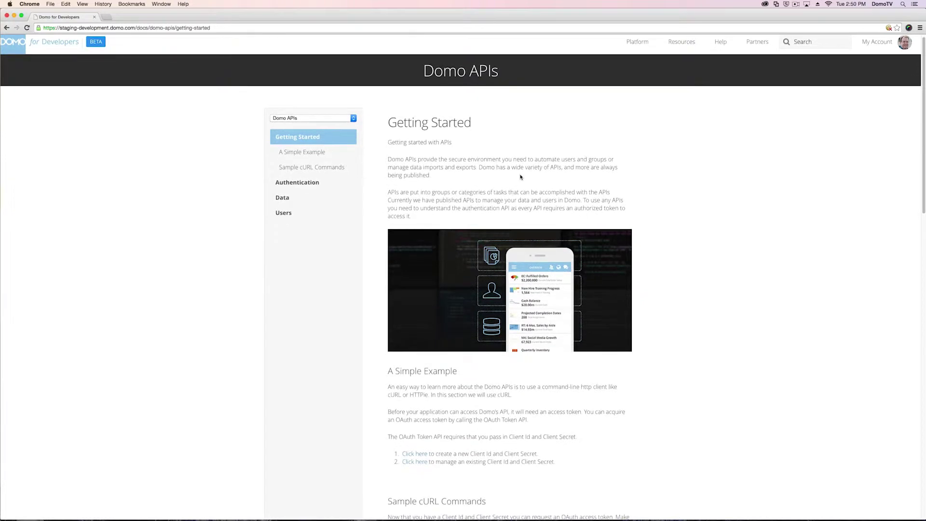
scroll(521, 175, "down", 5)
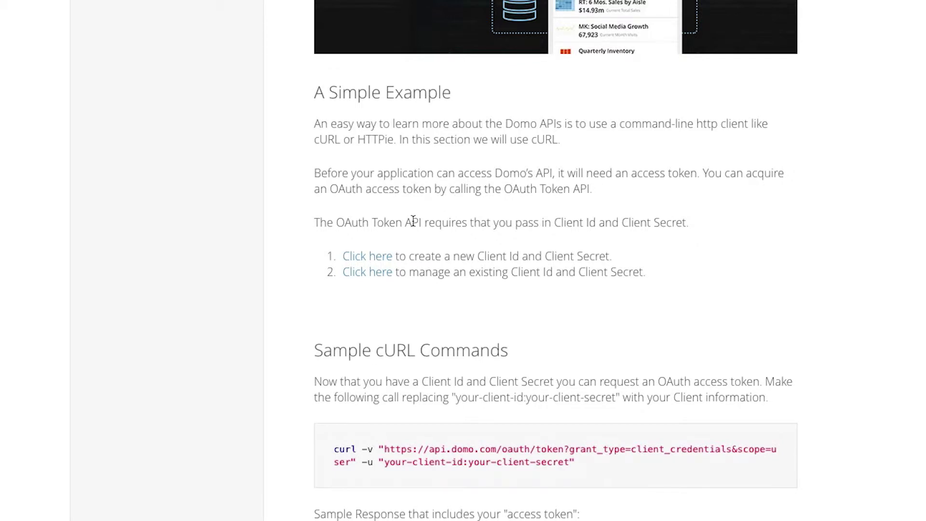
scroll(412, 220, "down", 2)
scroll(412, 220, "down", 1)
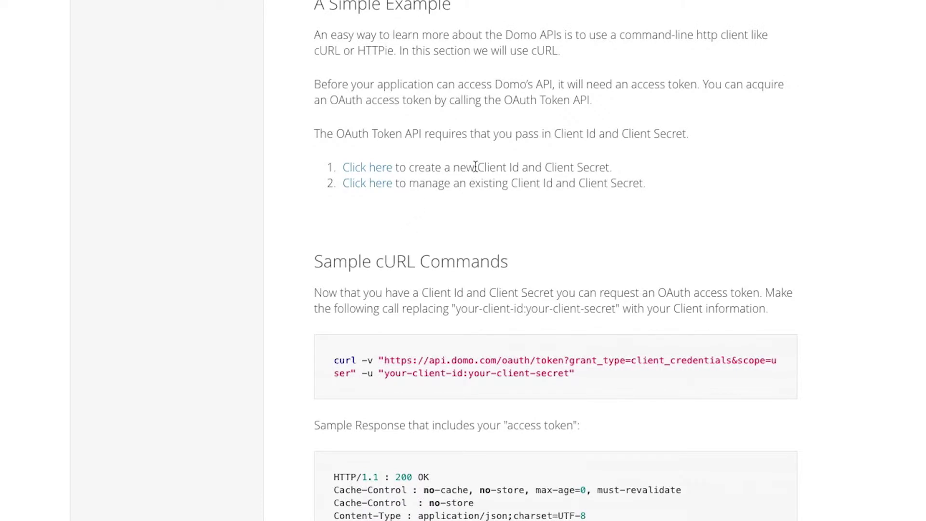
Step: Highlight the phrase 'Client Id and Client Secret' in A Simple Example
left_click_drag(476, 167, 612, 169)
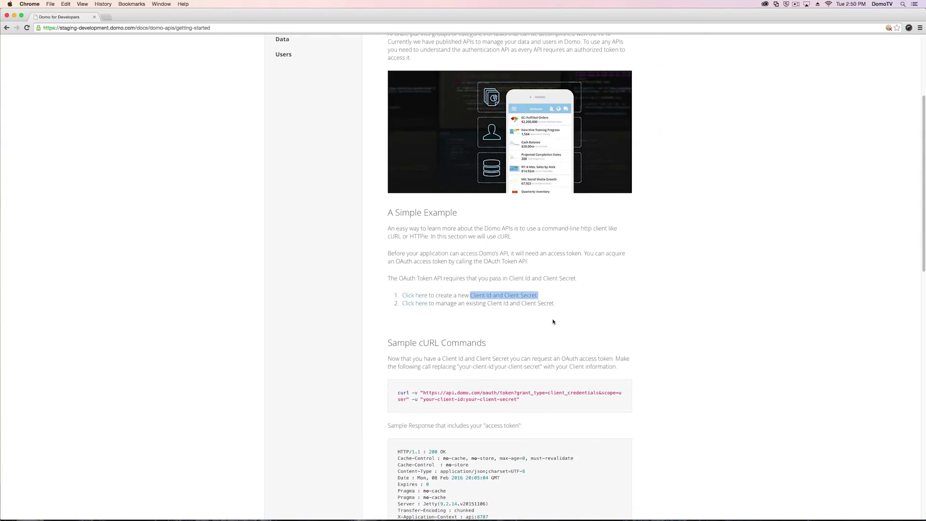
scroll(554, 321, "up", 5)
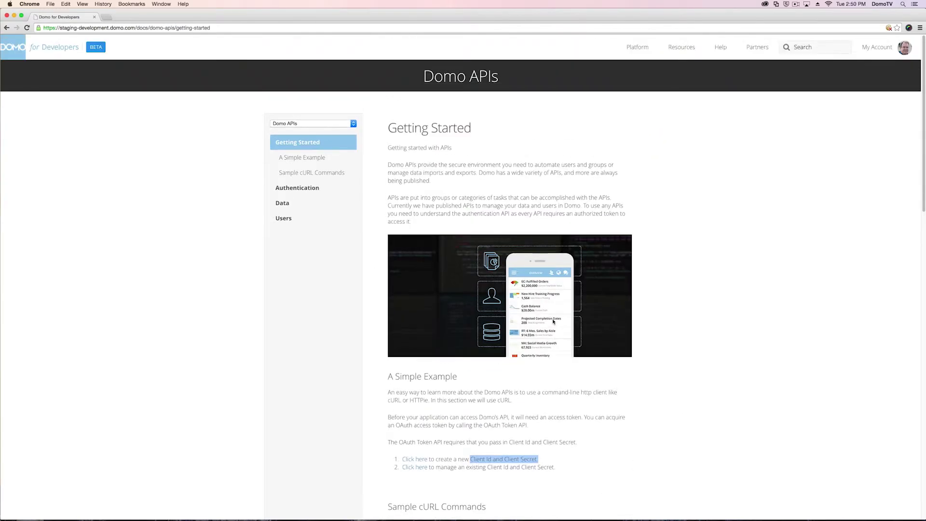
Step: Start a new client named 'my application' and add its description
left_click(877, 47)
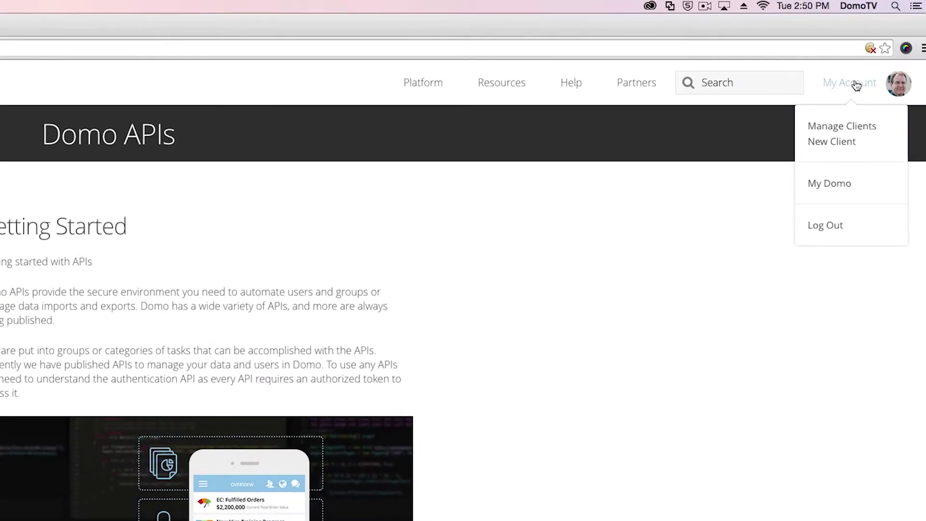
left_click(833, 141)
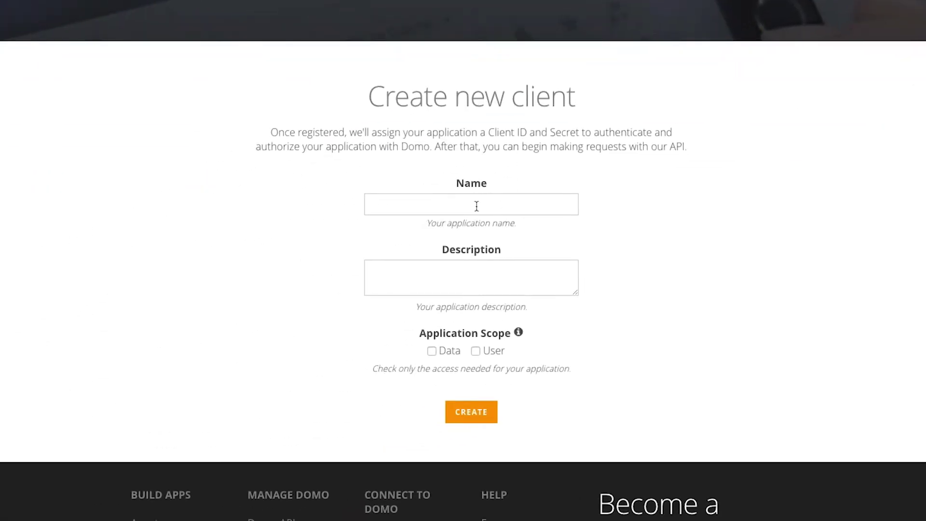
left_click(478, 204)
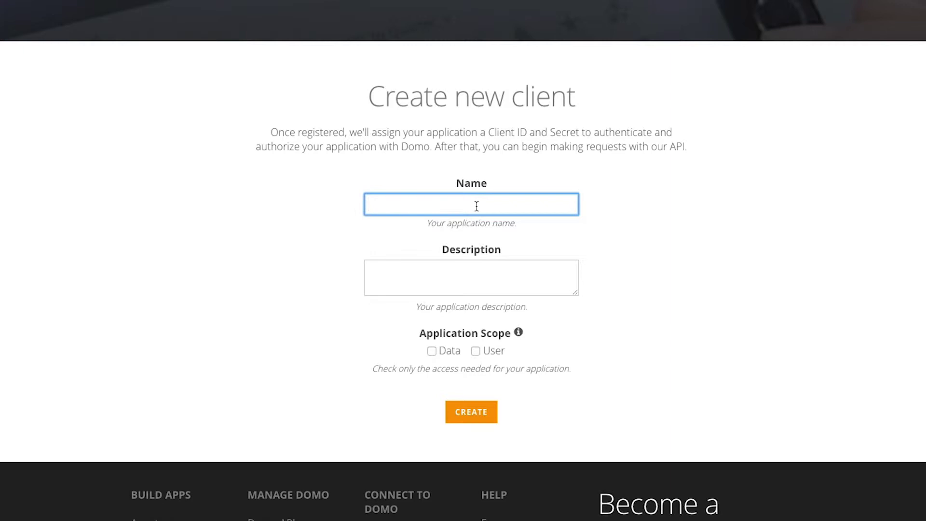
type("my appl")
type("ication")
key("Tab")
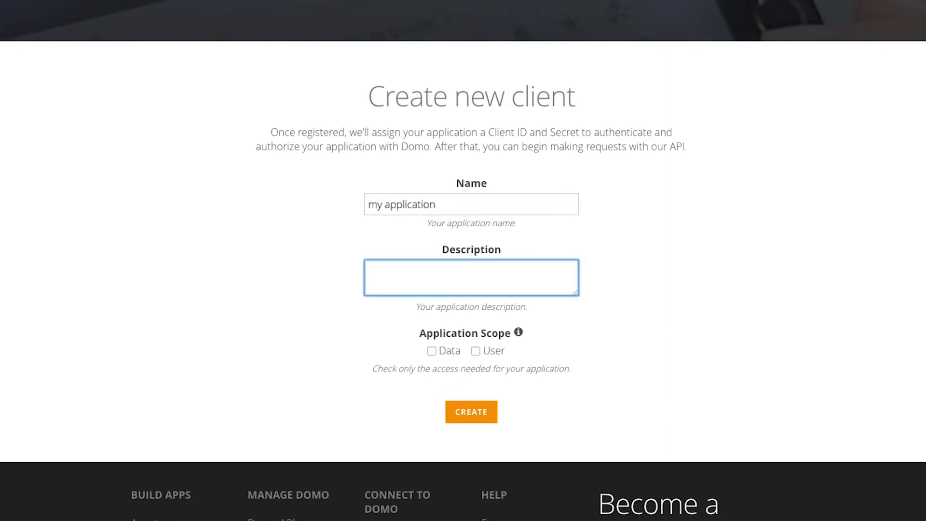
type("description")
Step: Grant the client Data and User scopes and create it
left_click(431, 351)
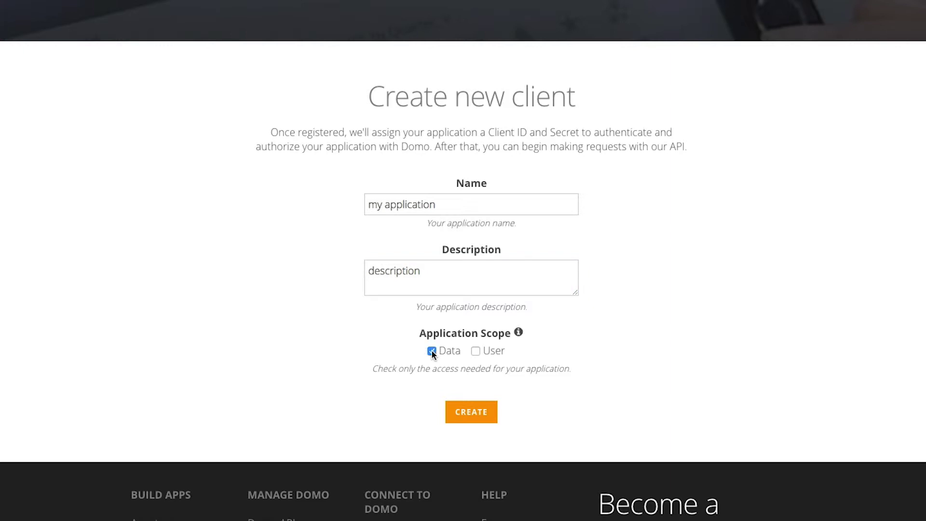
left_click(474, 351)
left_click(471, 412)
left_click(471, 414)
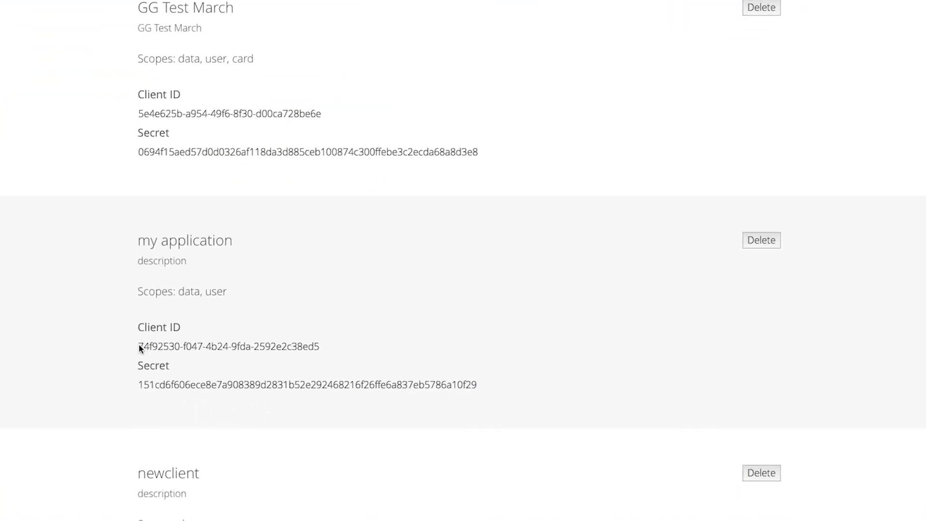
Step: Highlight the Client ID and then the Secret of 'my application'
left_click_drag(139, 346, 322, 348)
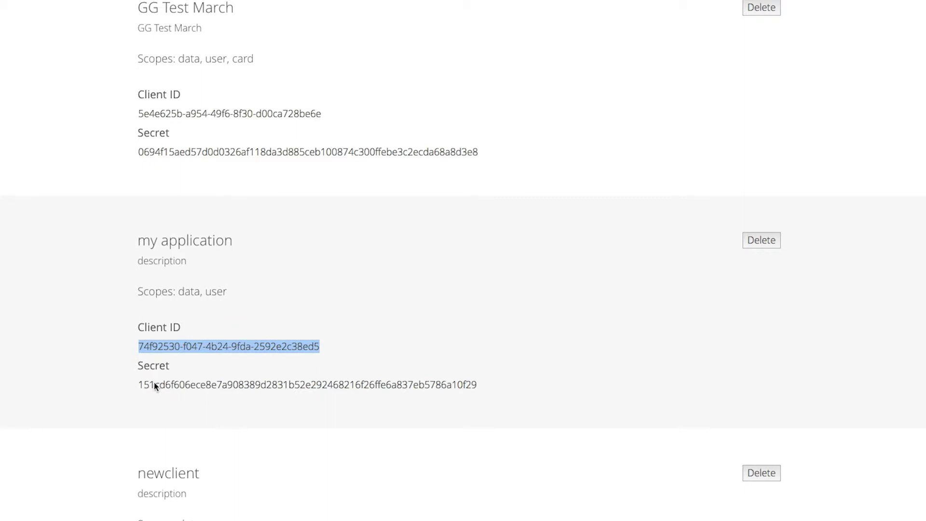
left_click_drag(142, 385, 478, 386)
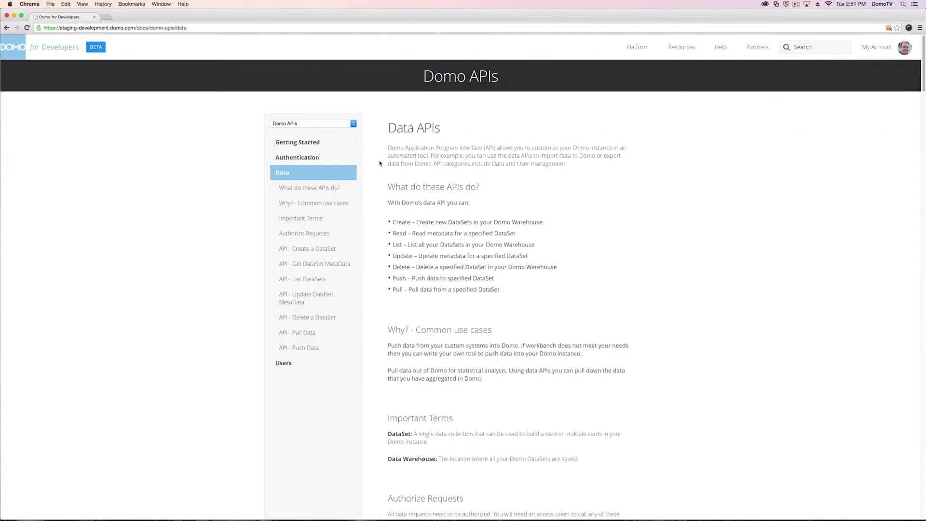
Step: Open the Getting Started docs showing the sample cURL token request and response
left_click(305, 144)
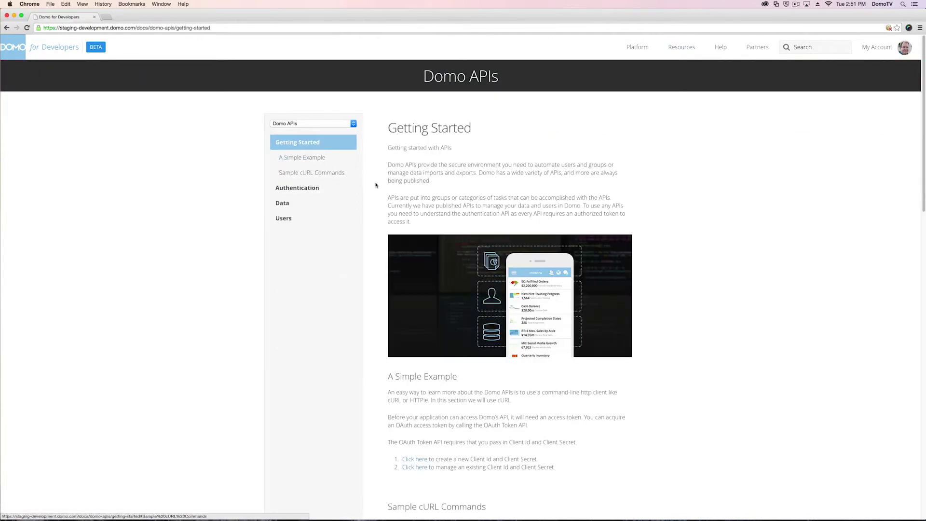
scroll(496, 206, "down", 5)
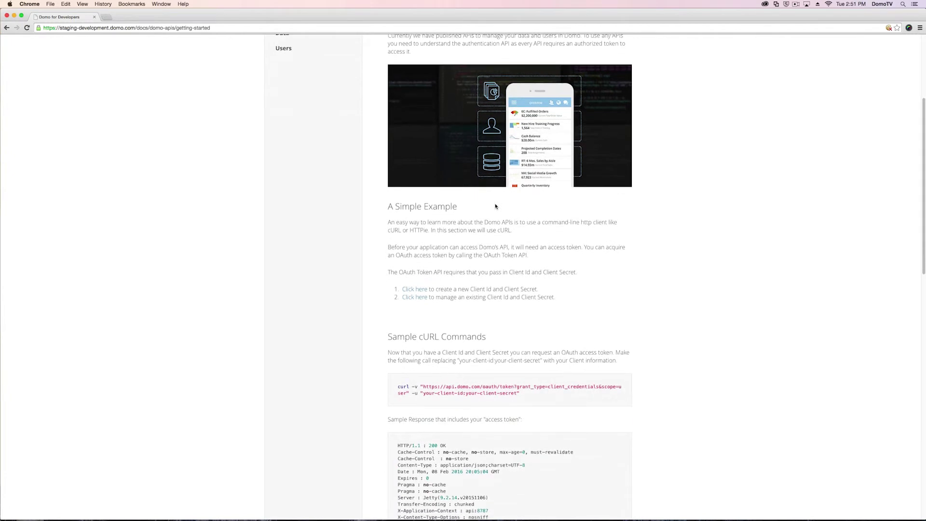
scroll(495, 206, "down", 1)
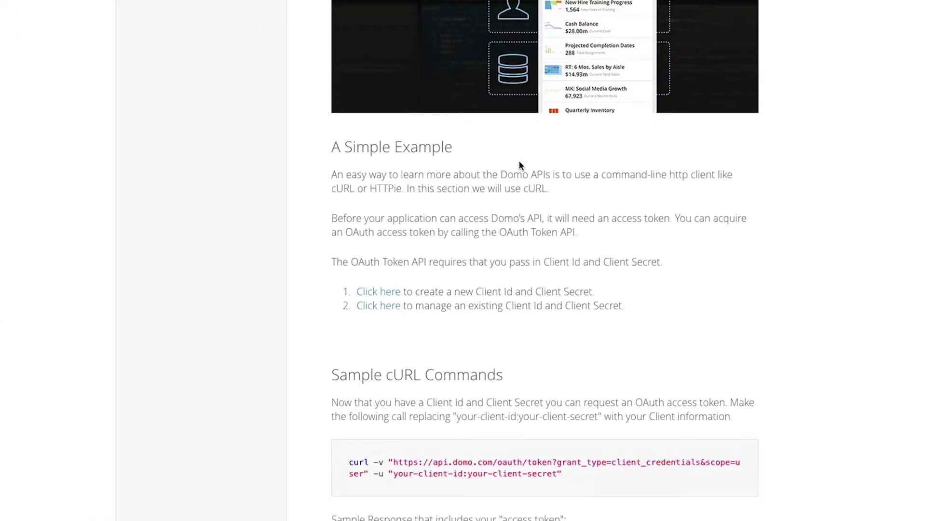
scroll(519, 160, "down", 2)
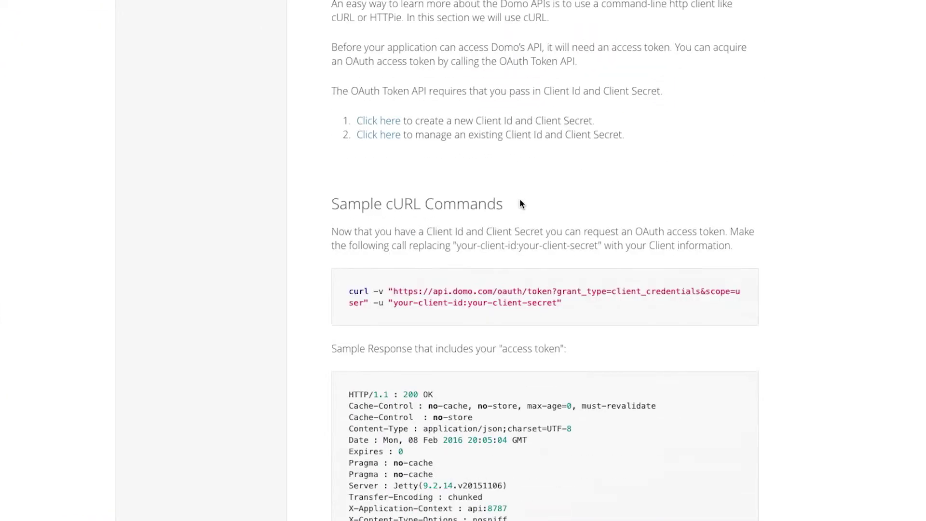
scroll(520, 199, "down", 2)
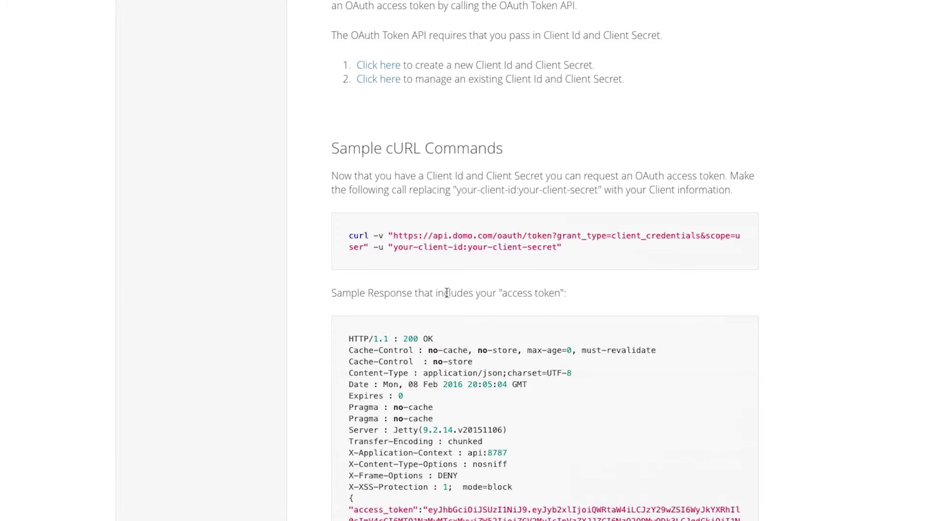
scroll(446, 292, "down", 1)
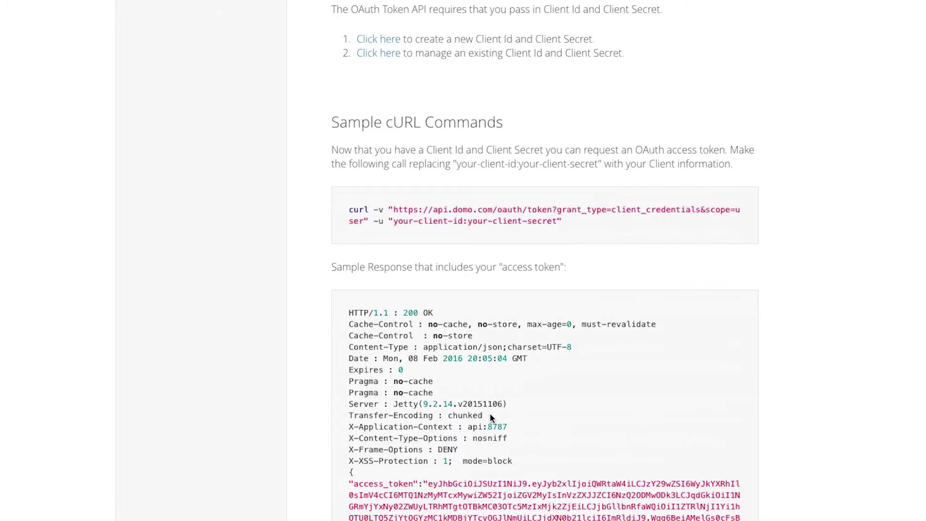
scroll(490, 414, "down", 2)
scroll(489, 414, "down", 5)
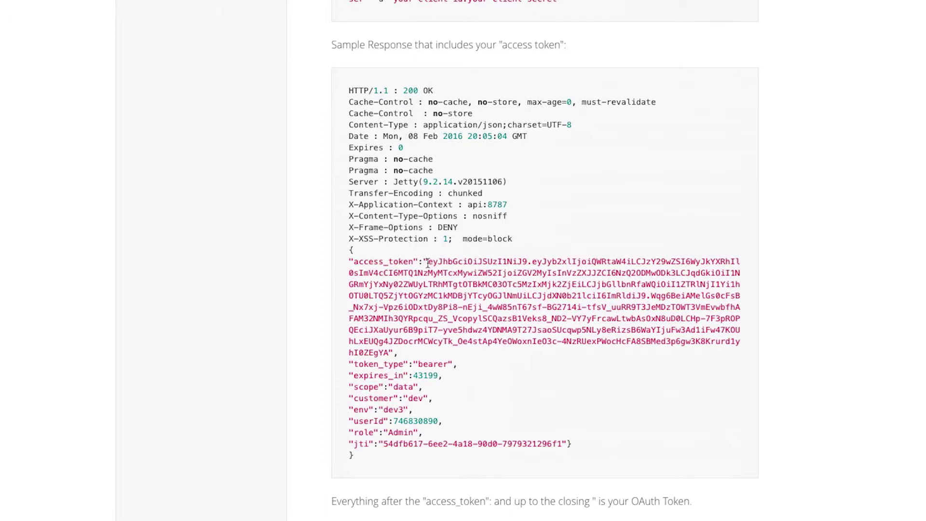
Step: Highlight the access_token value in the sample response as the OAuth token
mouse_move(428, 261)
left_mouse_down()
mouse_move(423, 327)
mouse_move(391, 353)
left_mouse_up()
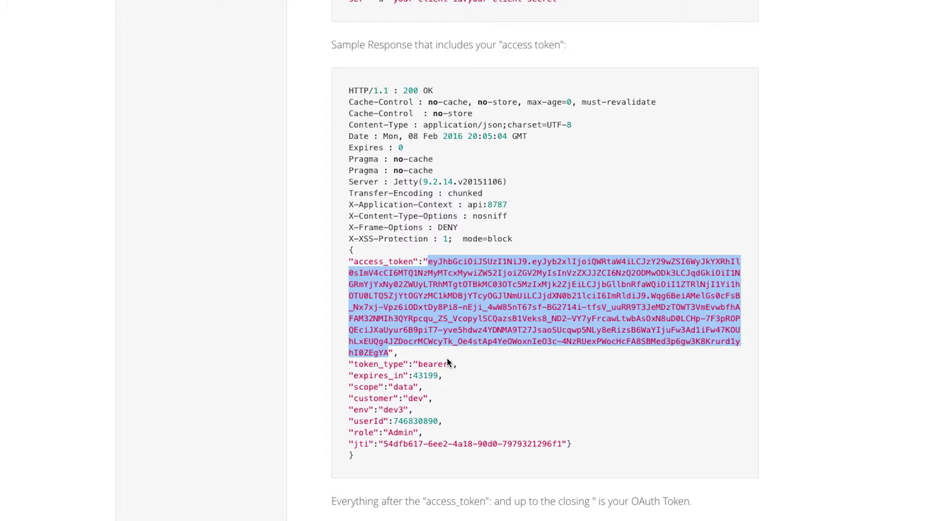
scroll(447, 362, "down", 3)
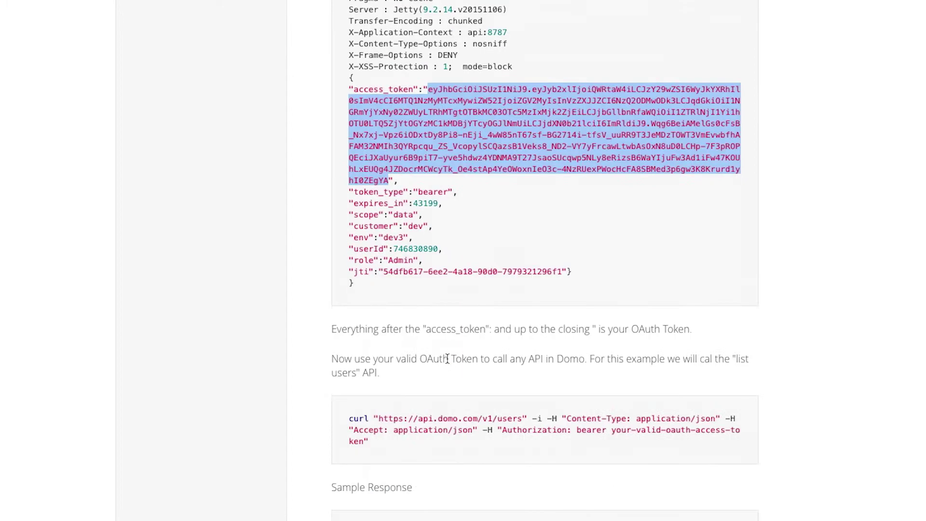
scroll(447, 362, "down", 2)
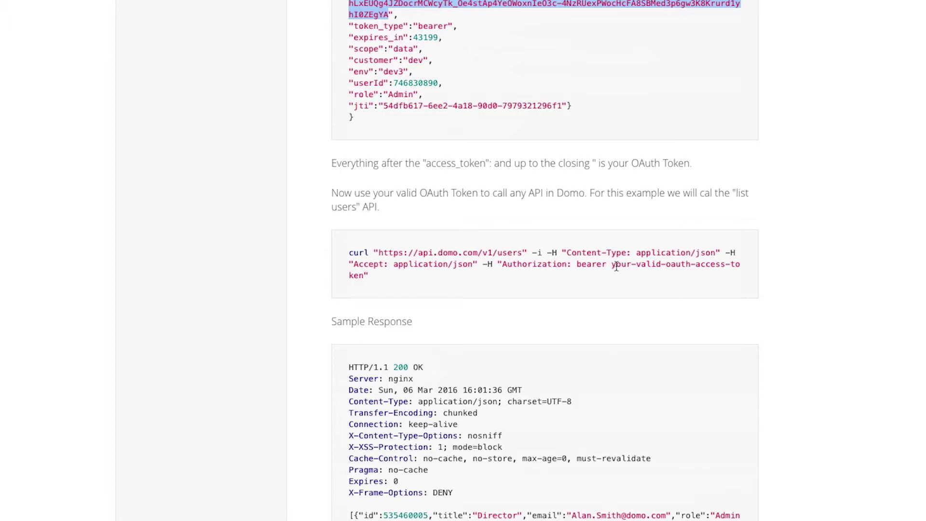
scroll(616, 269, "up", 3)
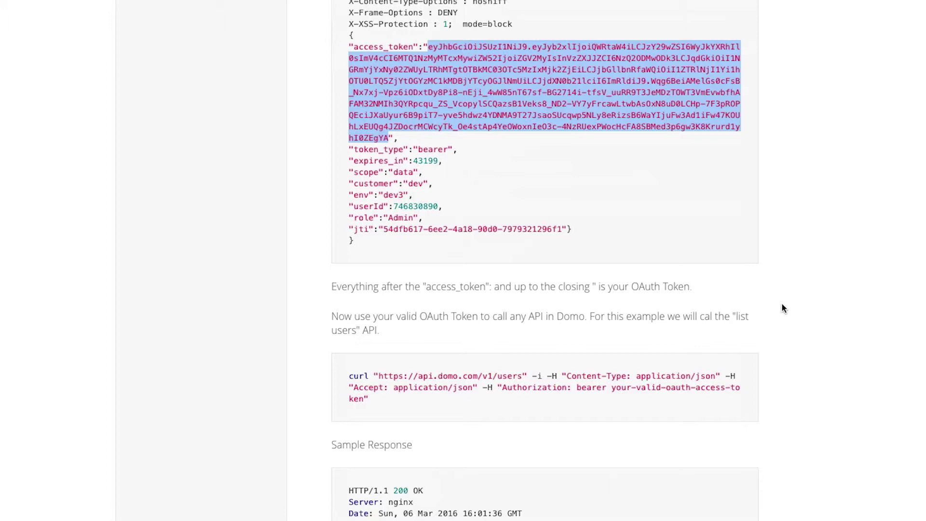
scroll(781, 303, "down", 3)
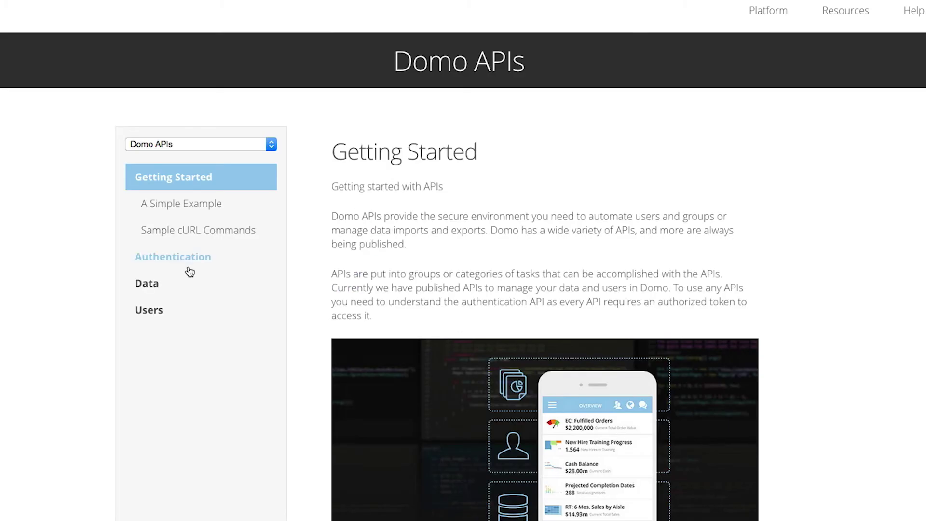
Step: Open the Authentication docs, covering Important Terms through Token Refresh
left_click(159, 254)
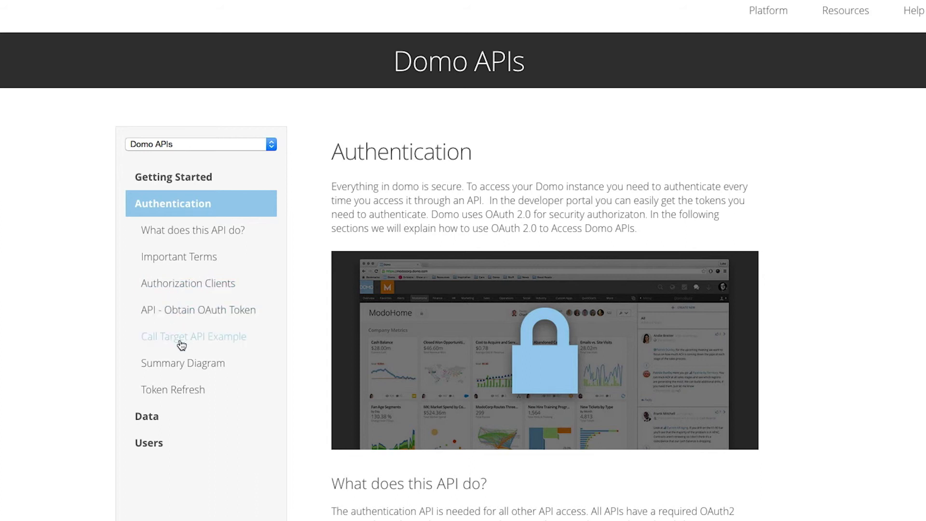
scroll(174, 362, "down", 3)
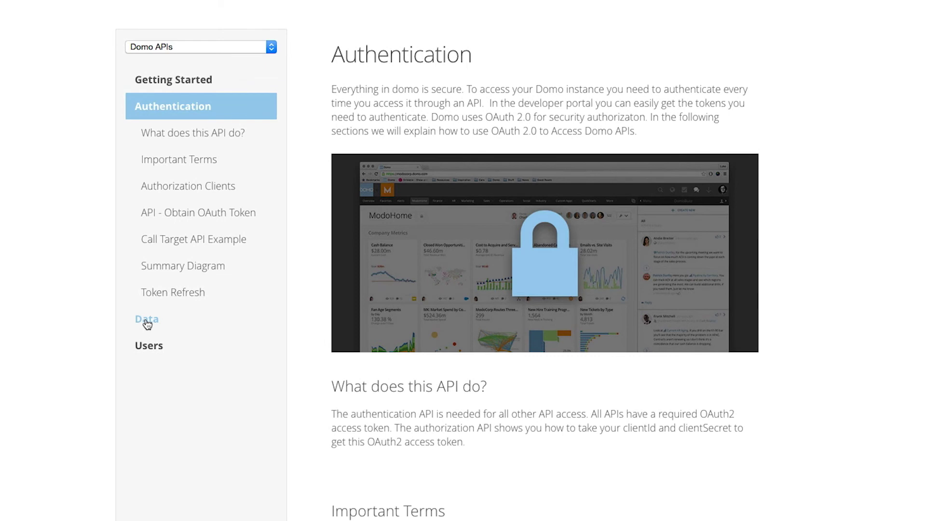
Step: Open the Data docs listing dataset operations from Create through Push and Pull
left_click(147, 319)
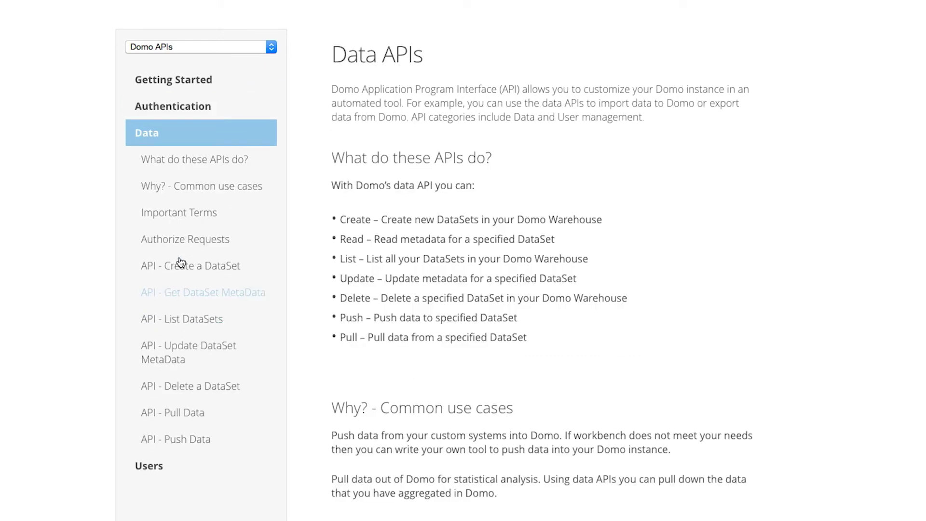